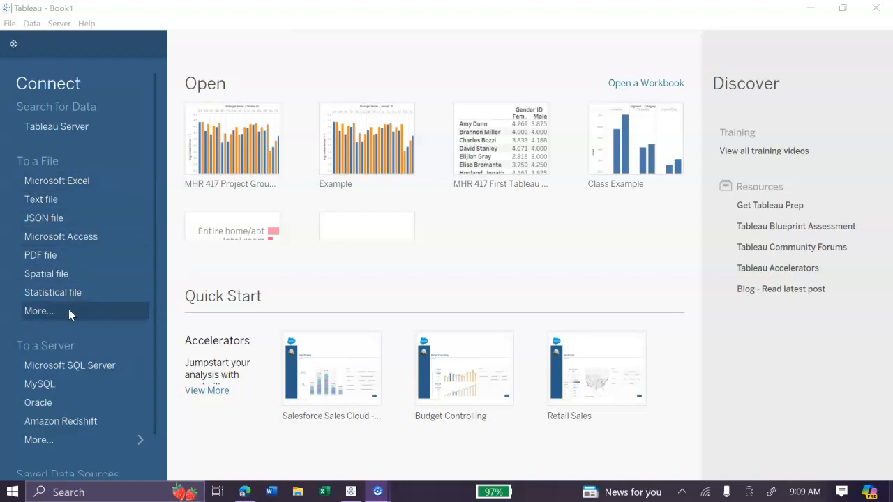
Connect to the Excel workbook "Tableau Q12_Data_Spring 2024" from the Downloads folder
left_click(104, 183)
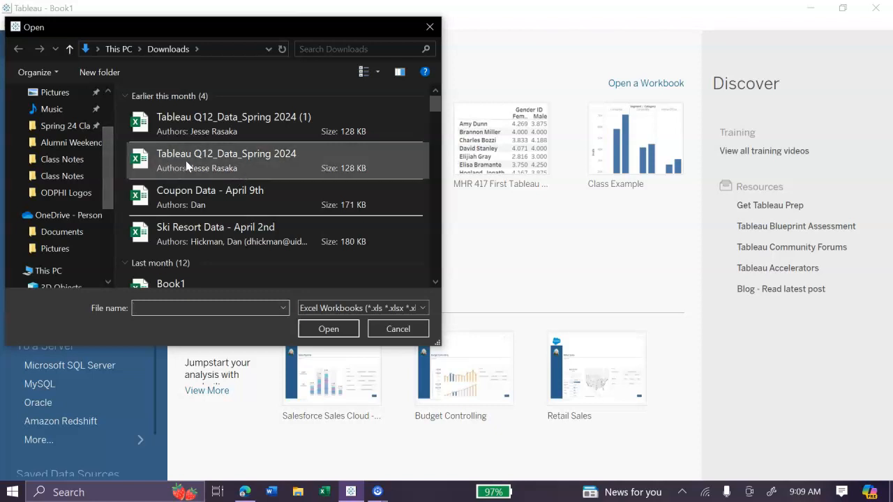
left_click(286, 157)
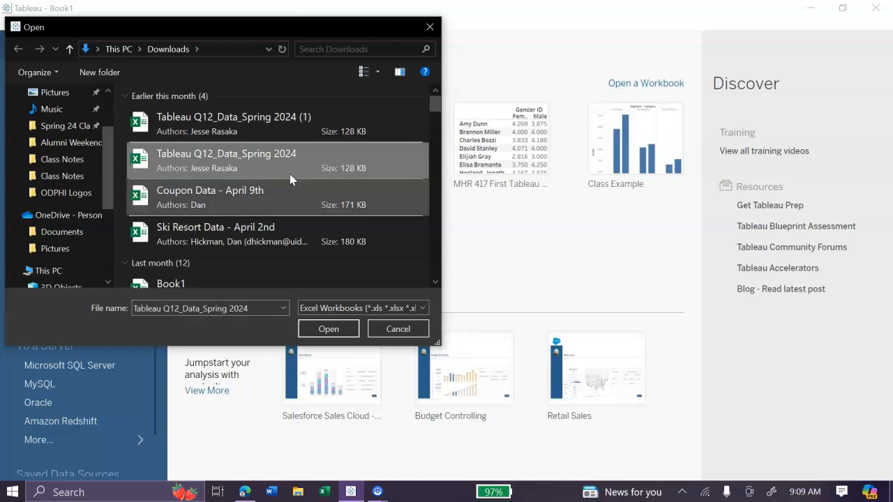
left_click(327, 329)
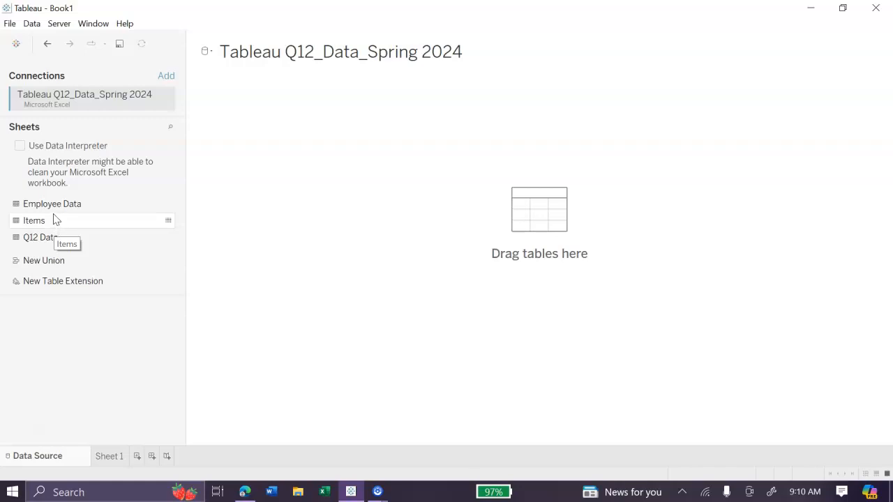
Add the Employee Data table to the data source canvas and place the Q12 Data table beside it as a related table
left_click_drag(55, 204, 399, 181)
left_click_drag(52, 240, 499, 127)
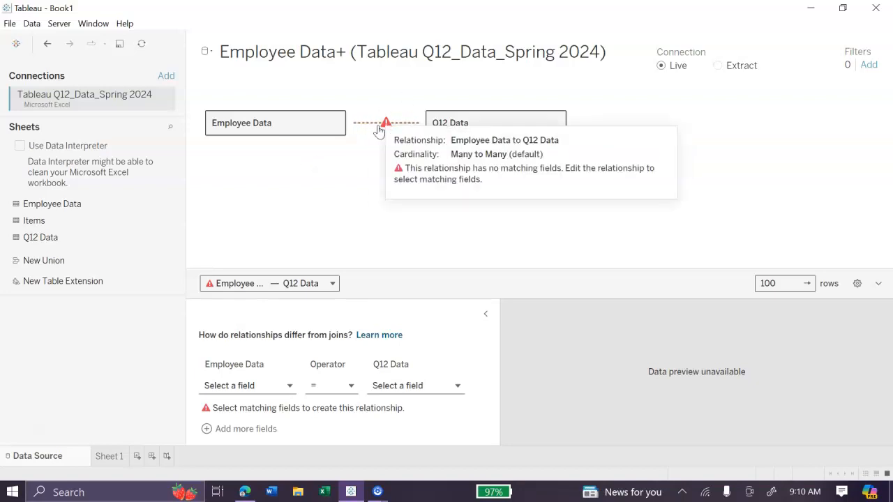
mouse_move(386, 127)
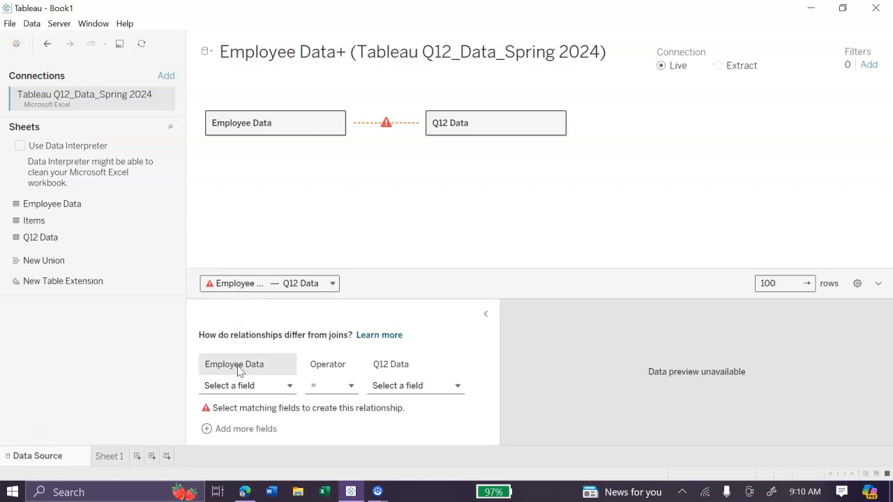
Relate the two tables by matching Emp ID to EmpID (Q12 Data) with the = operator, and open Sheet 1
left_click(236, 388)
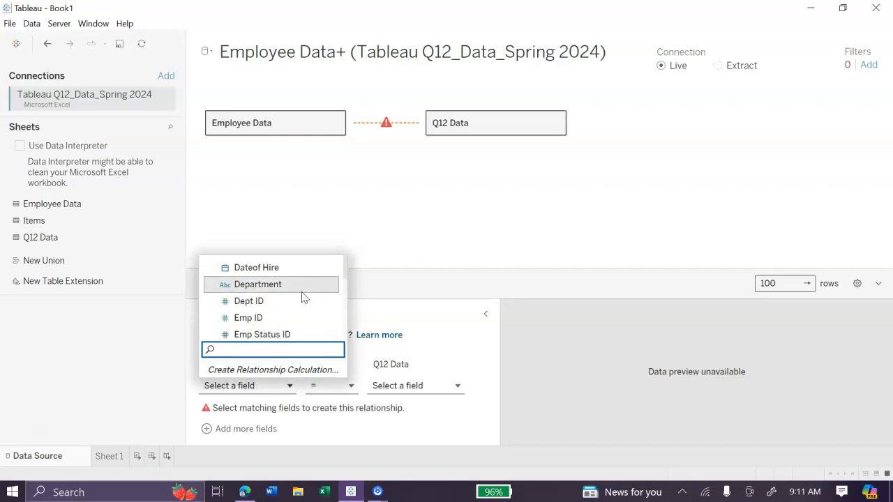
left_click(238, 319)
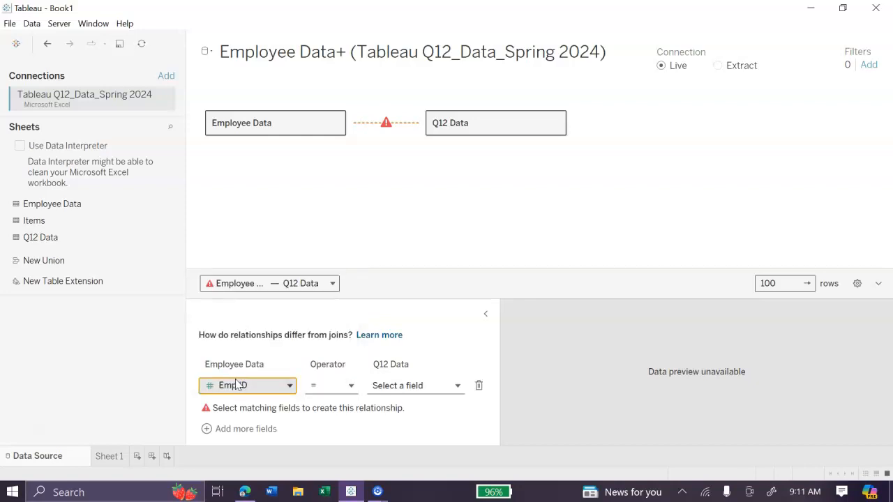
left_click(378, 385)
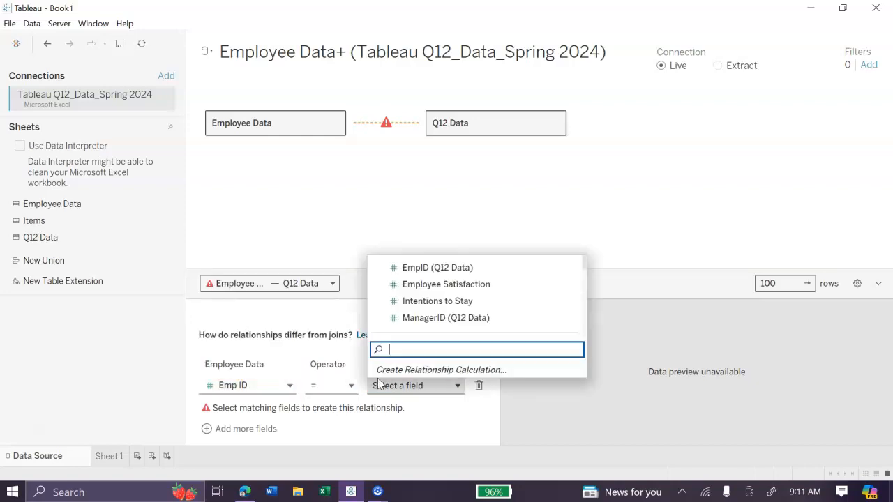
left_click(451, 274)
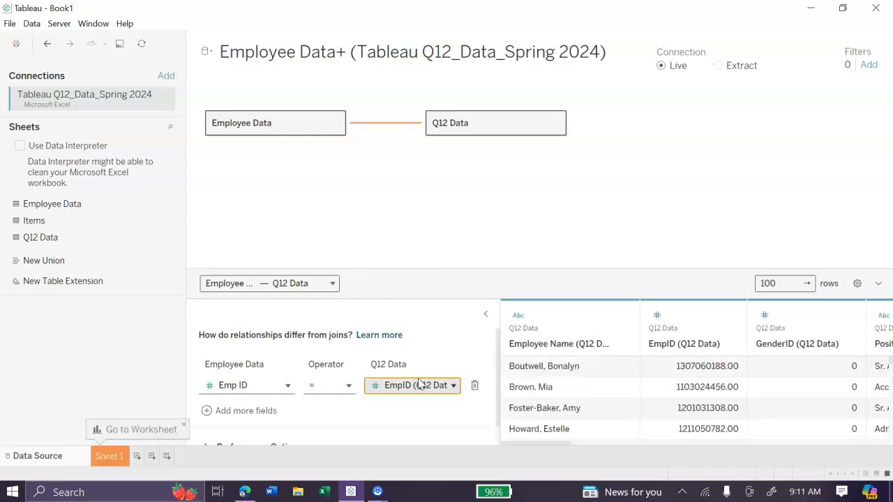
scroll(418, 384, "down", 1)
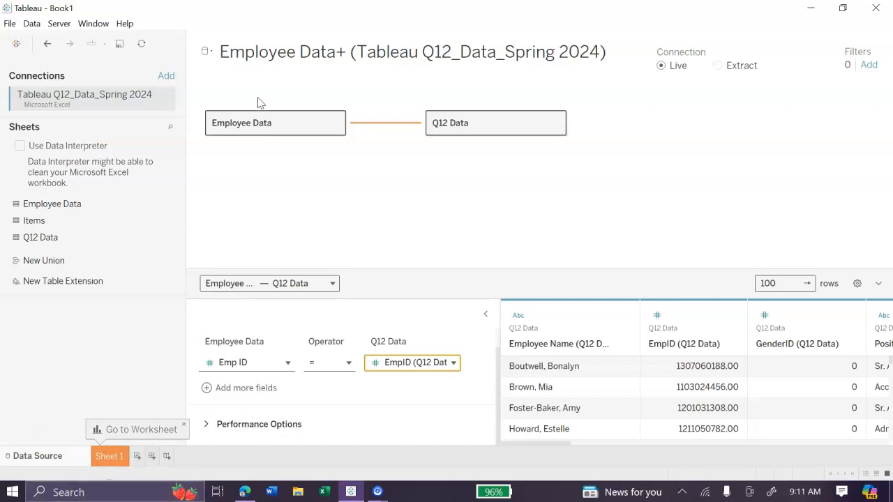
left_click(110, 457)
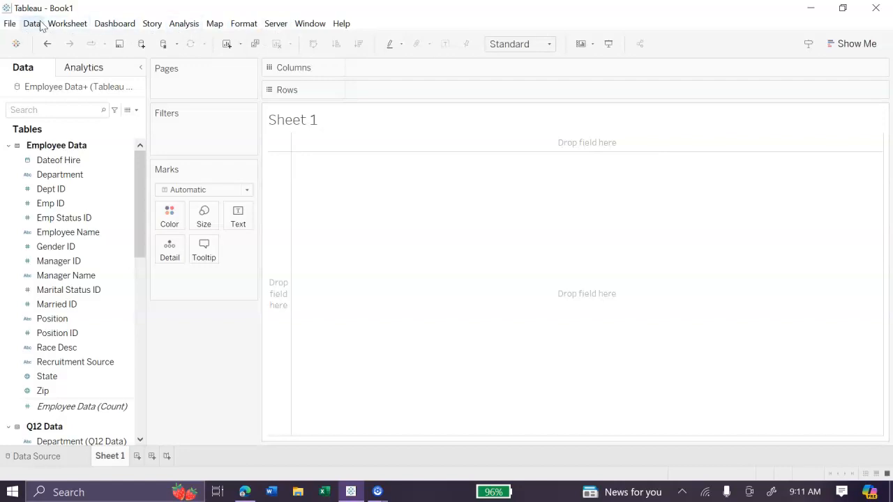
left_click(196, 27)
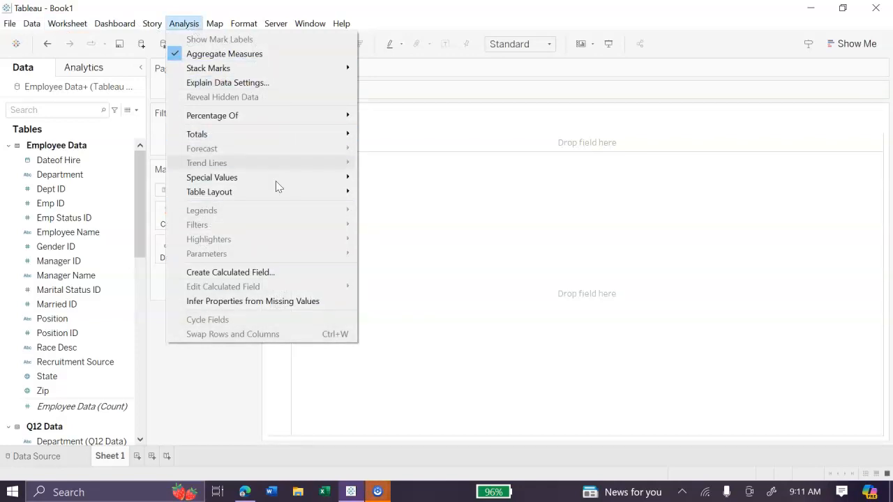
left_click(252, 273)
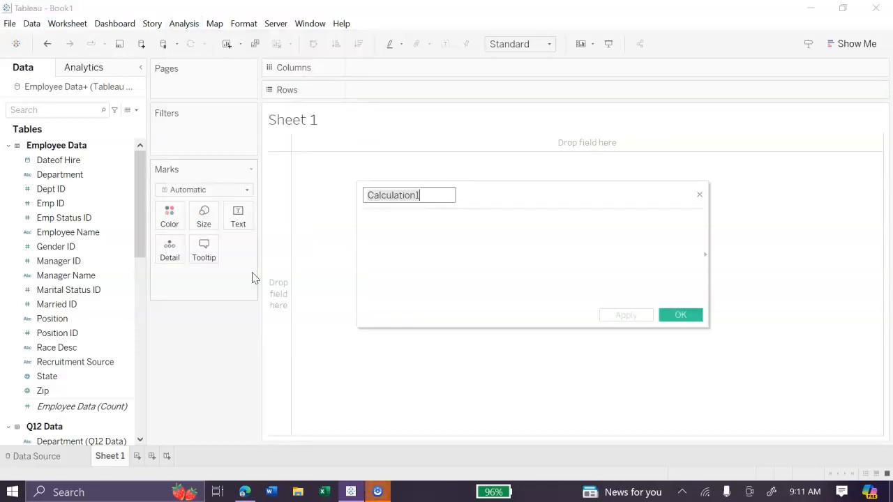
mouse_move(482, 198)
left_mouse_down()
mouse_move(379, 76)
mouse_move(571, 165)
mouse_move(489, 194)
left_mouse_up()
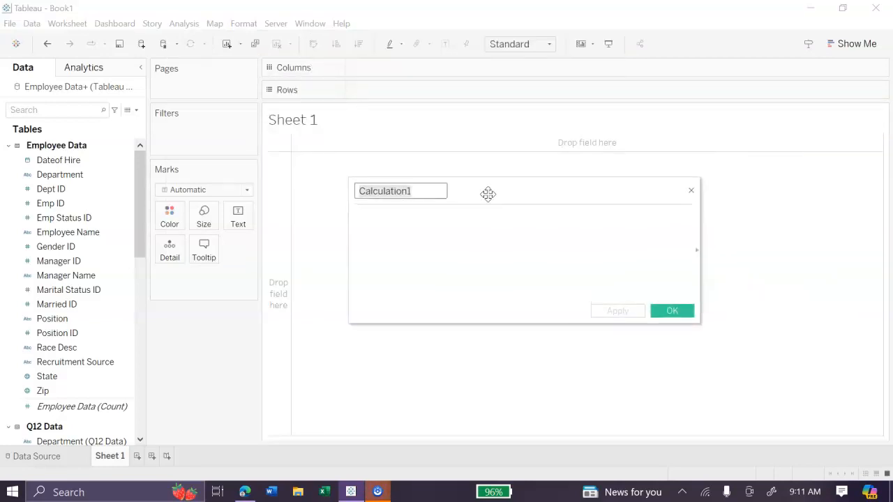
left_click(691, 192)
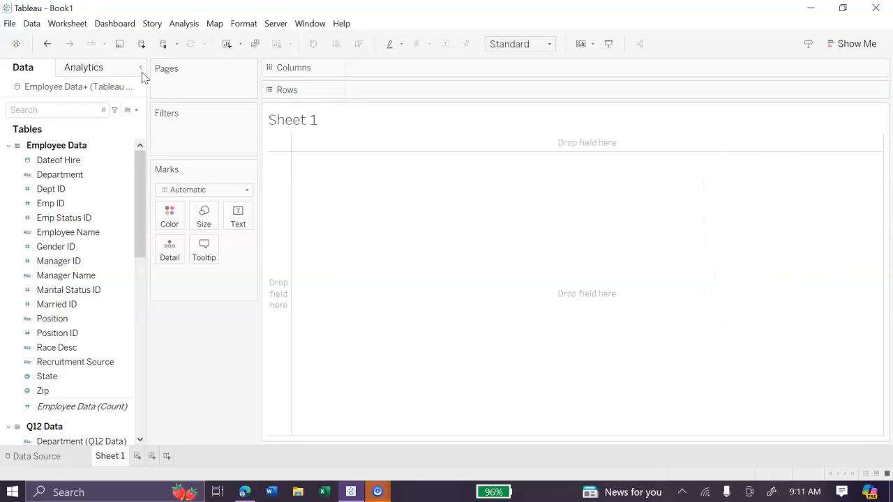
left_click(185, 23)
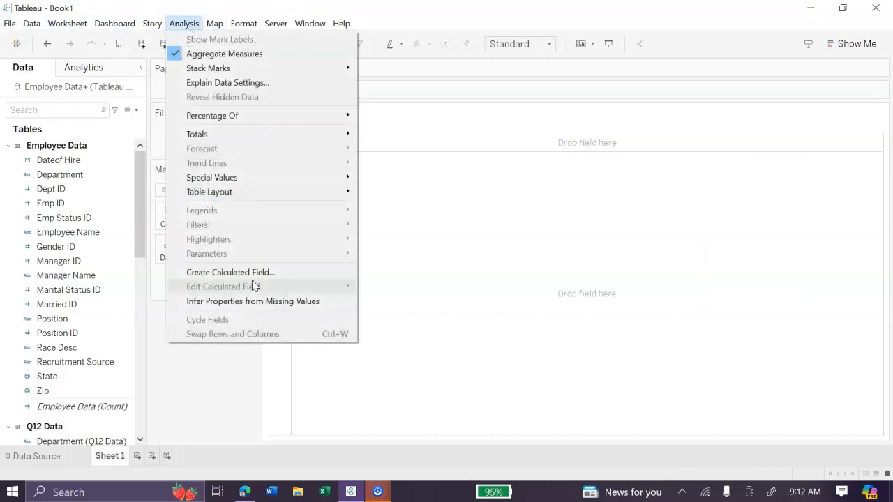
left_click(247, 273)
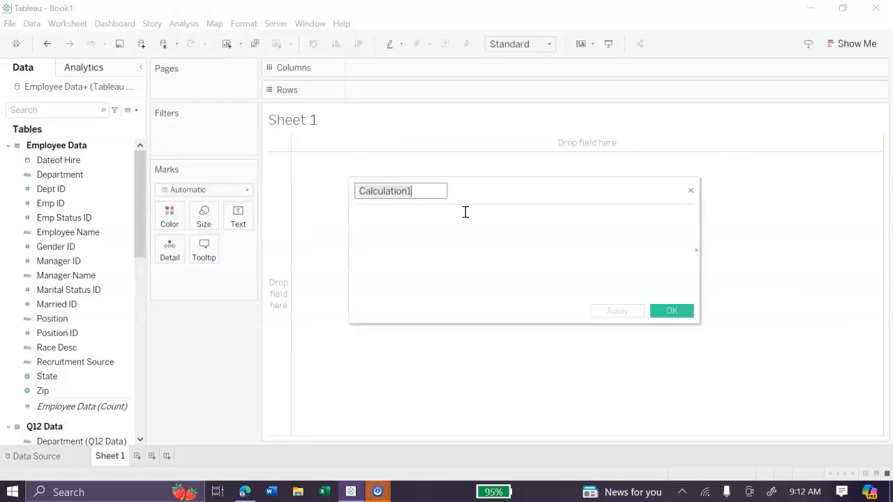
left_click(691, 191)
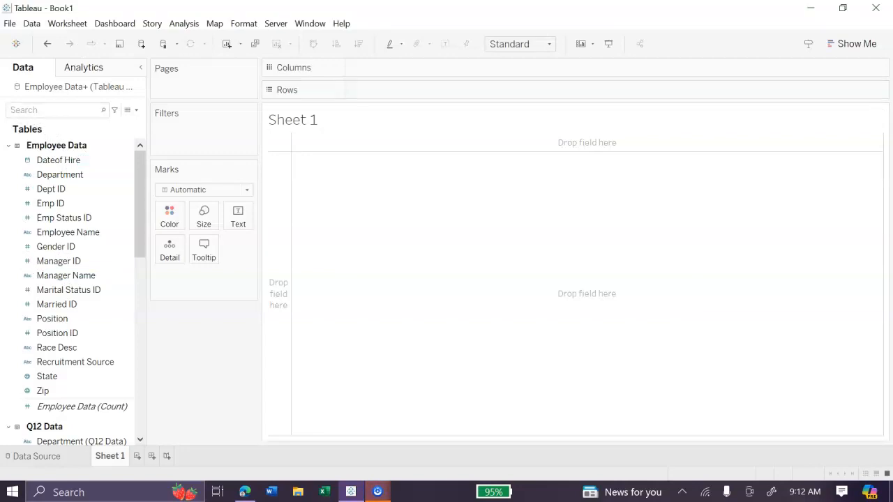
left_click(43, 204)
scroll(44, 206, "down", 8)
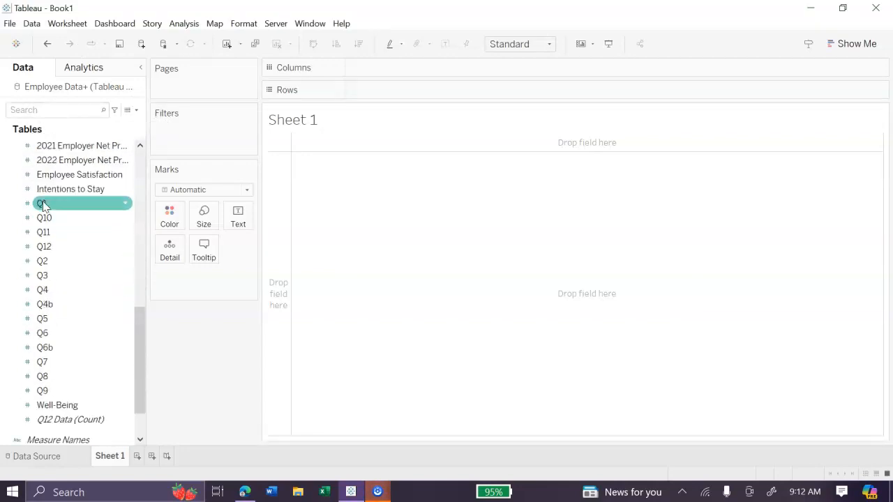
scroll(44, 206, "up", 8)
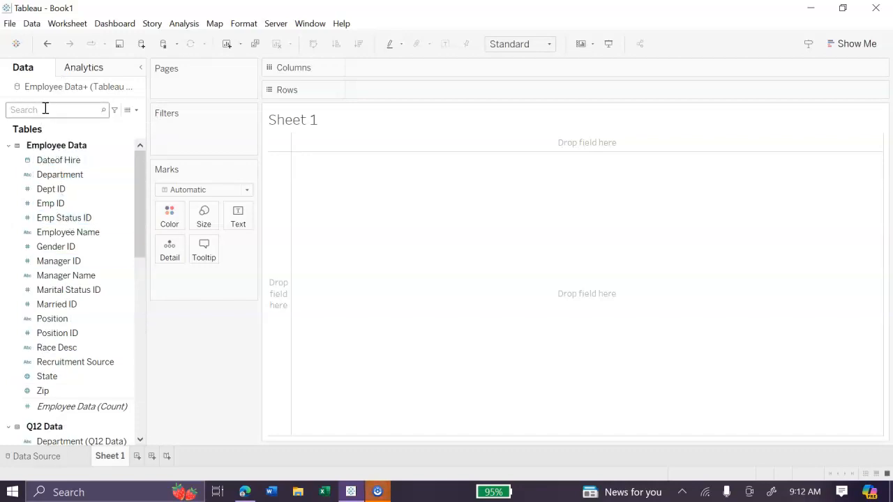
left_click(137, 110)
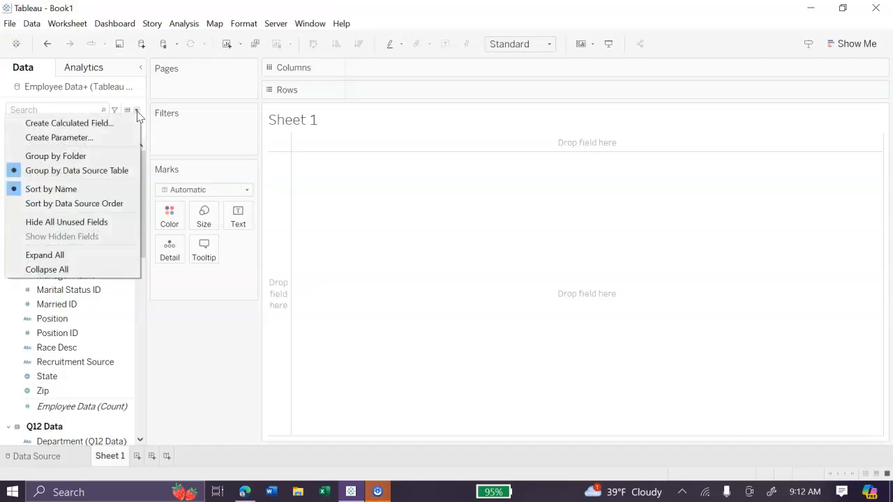
left_click(101, 124)
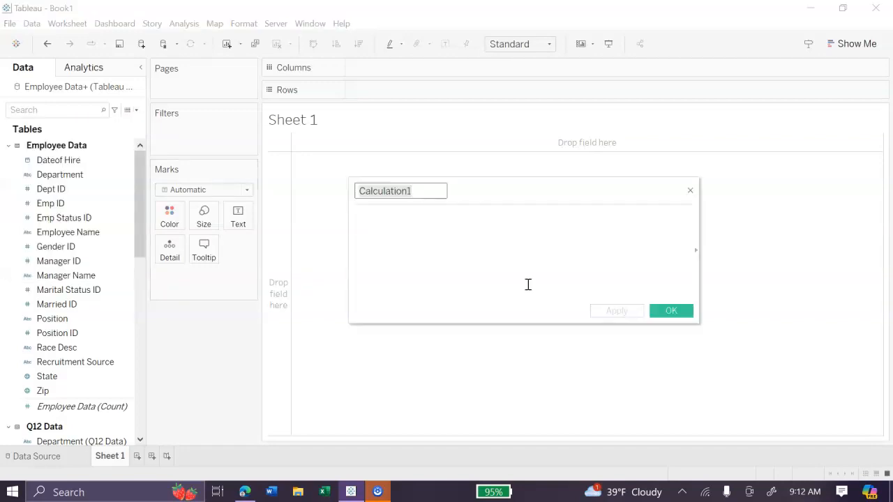
left_click_drag(518, 191, 501, 129)
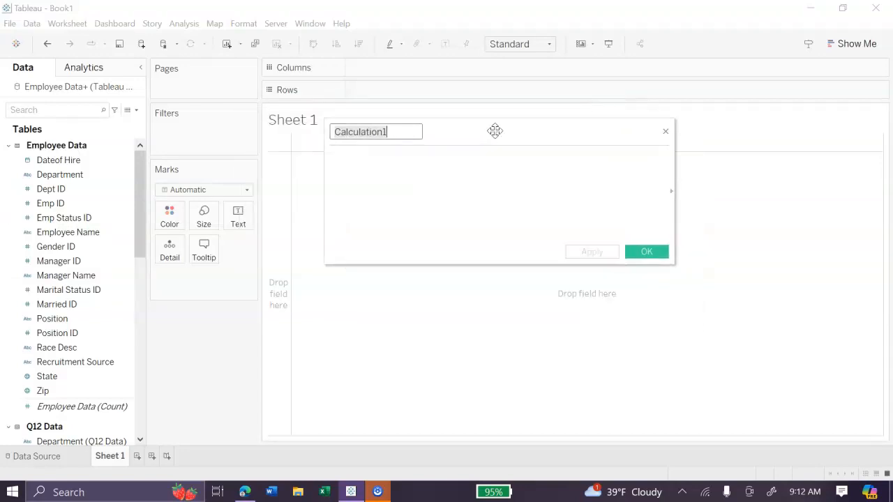
left_click(667, 130)
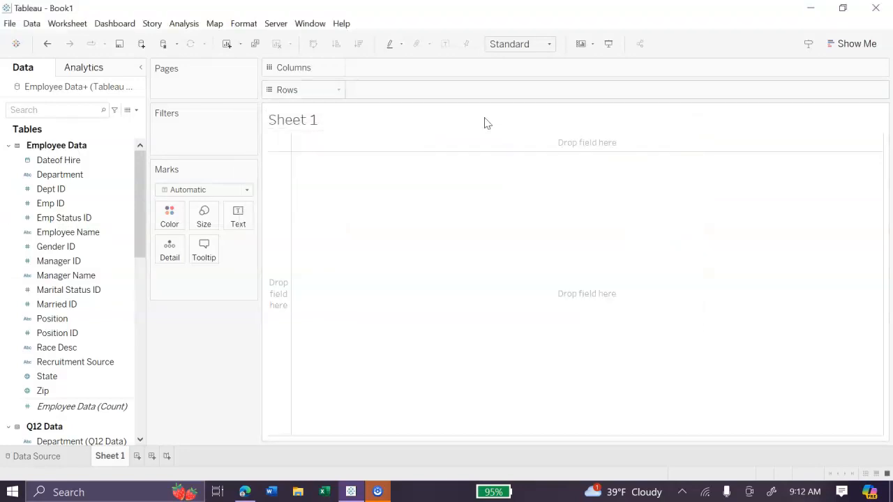
left_click(138, 115)
left_click(112, 122)
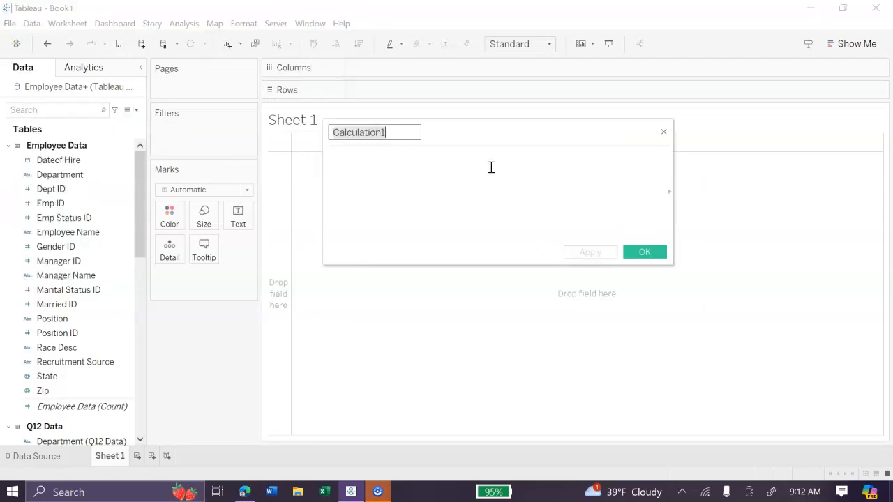
left_click(663, 132)
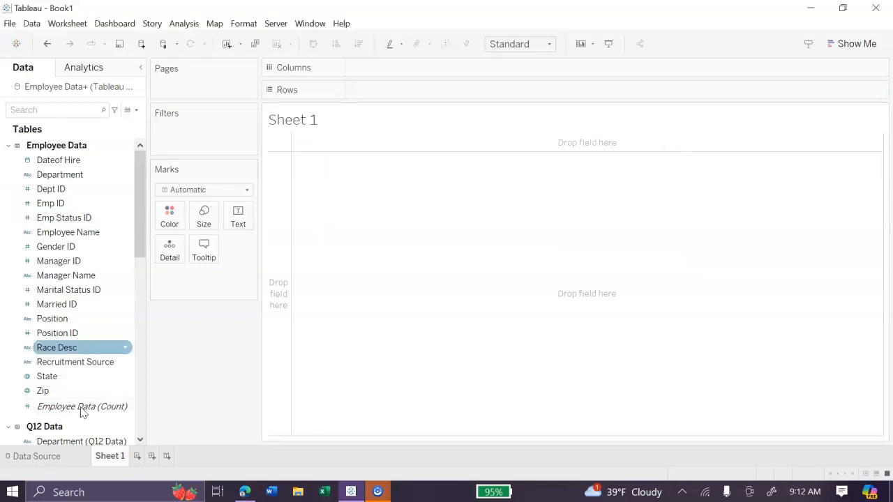
Examine the fields of the Q12 Data table, including the survey question measures Q1 to Q12
scroll(83, 319, "down", 10)
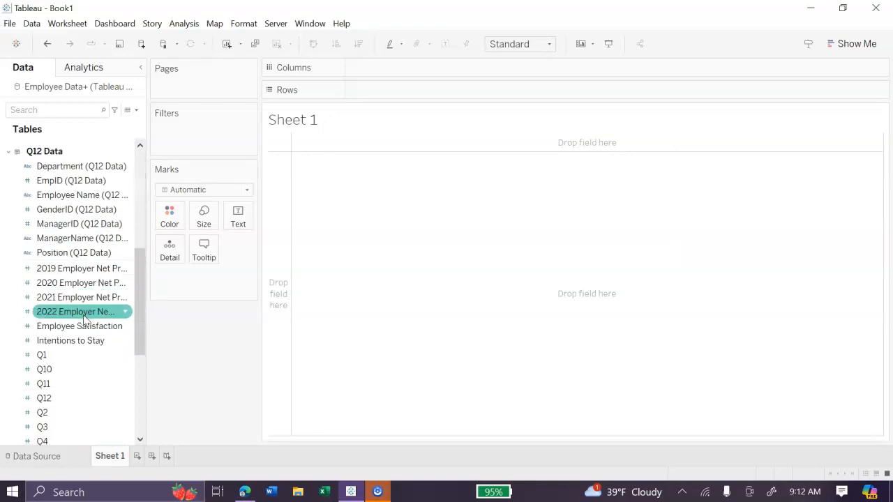
scroll(83, 319, "down", 1)
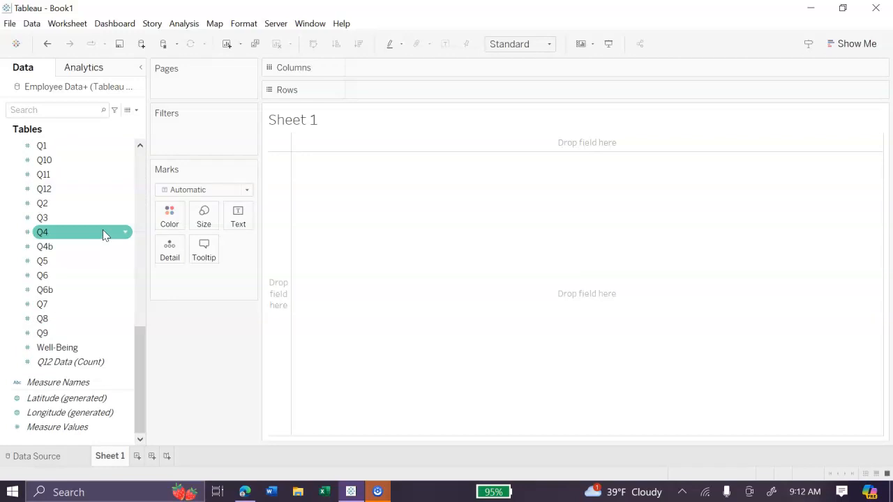
scroll(103, 235, "up", 3)
scroll(103, 235, "down", 3)
scroll(104, 234, "up", 5)
scroll(103, 233, "down", 4)
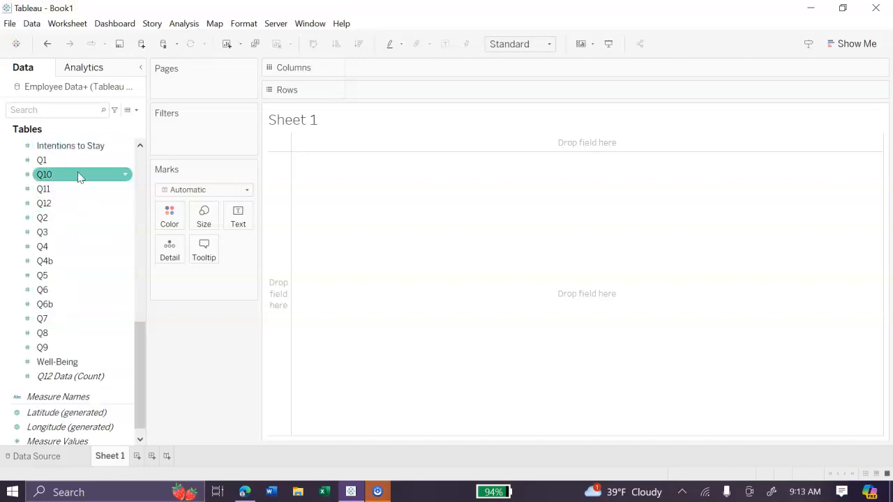
scroll(79, 293, "up", 2)
scroll(56, 265, "down", 1)
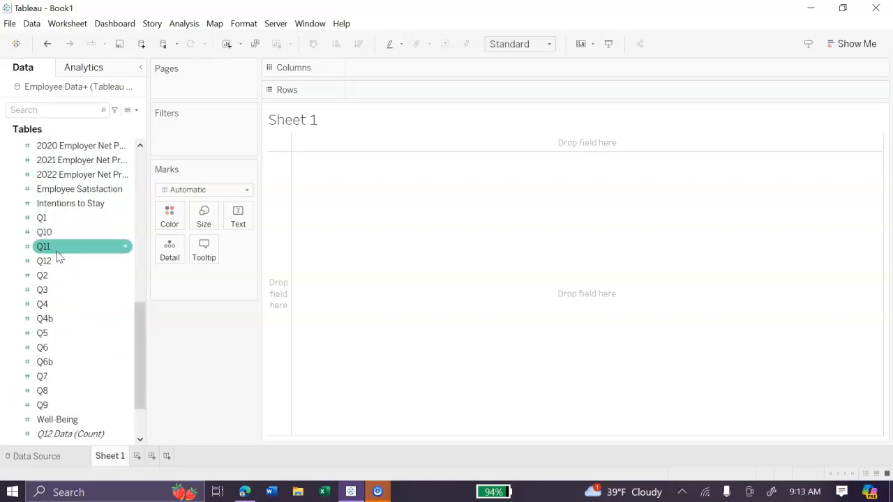
right_click(54, 220)
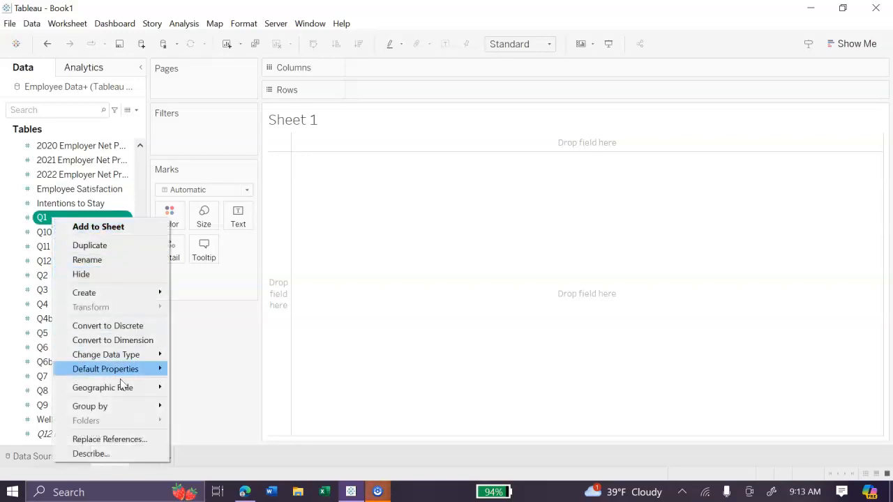
mouse_move(101, 294)
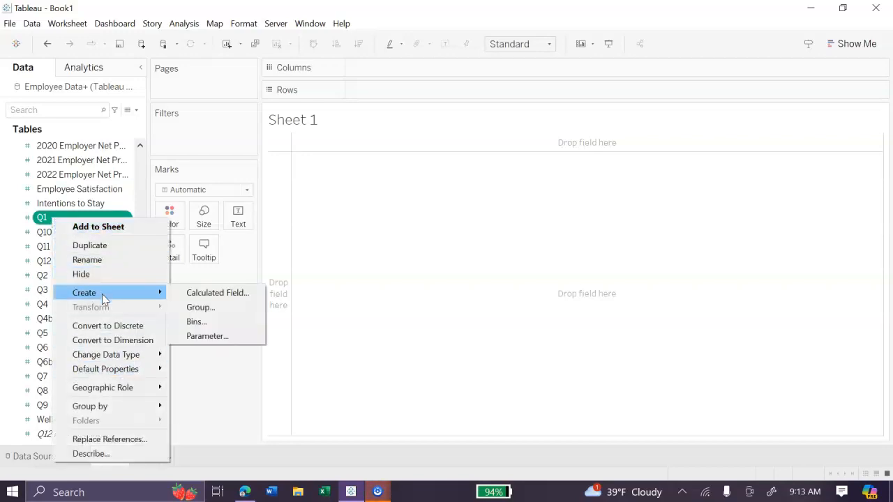
left_click(192, 294)
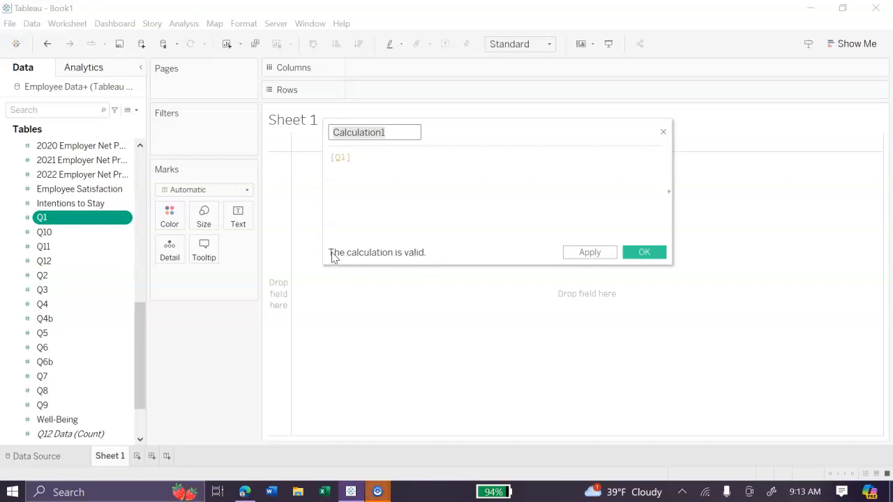
left_click(375, 162)
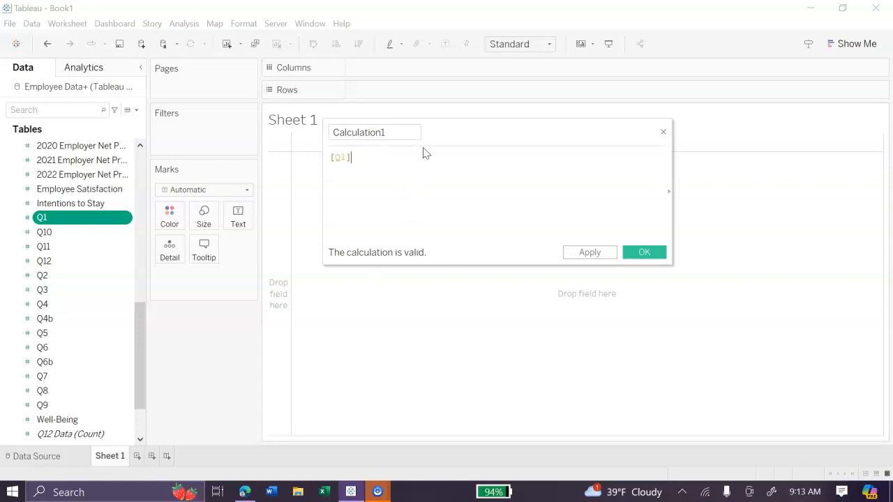
left_click(664, 132)
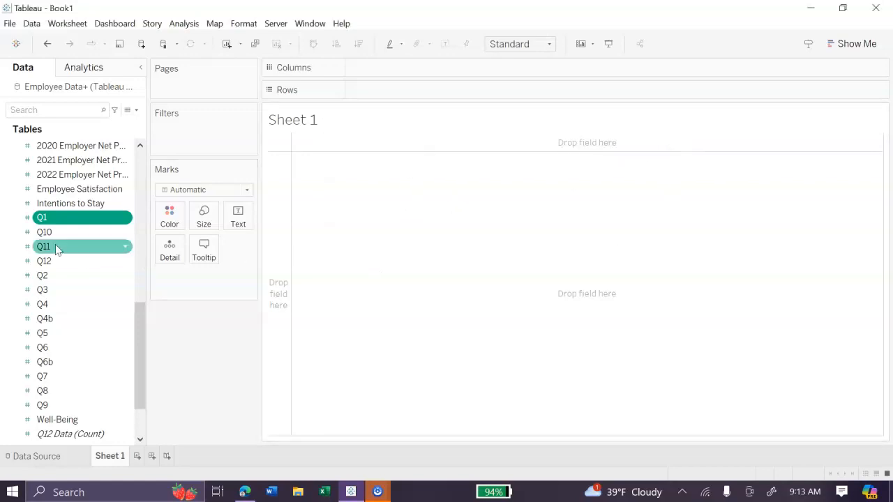
Create a calculated field from the Q3 measure and clear its prefilled formula
scroll(66, 244, "down", 1)
left_click(58, 262)
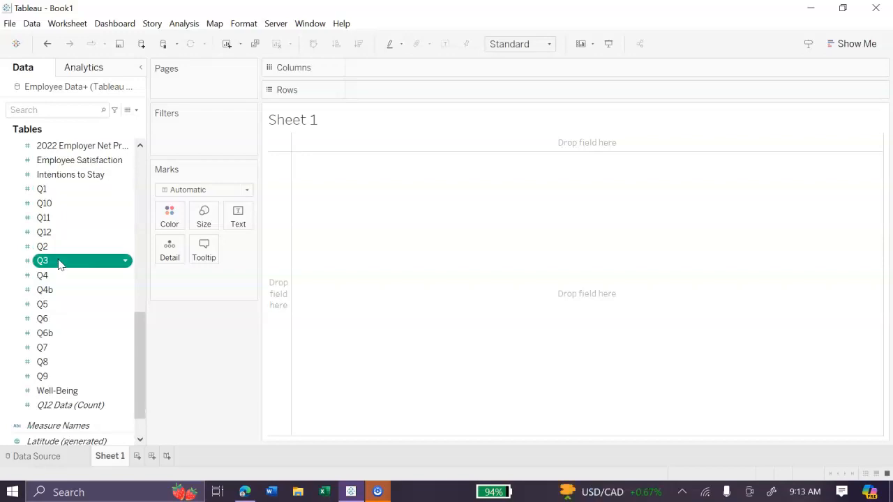
right_click(59, 262)
mouse_move(111, 93)
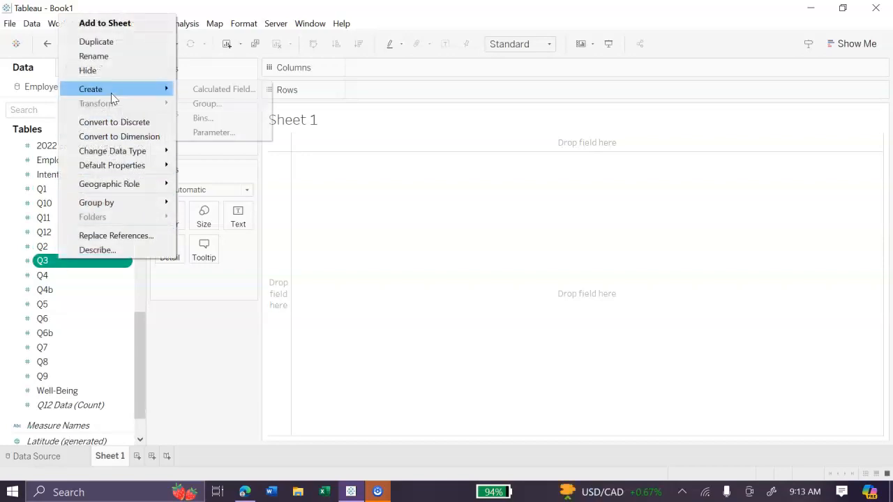
left_click(199, 89)
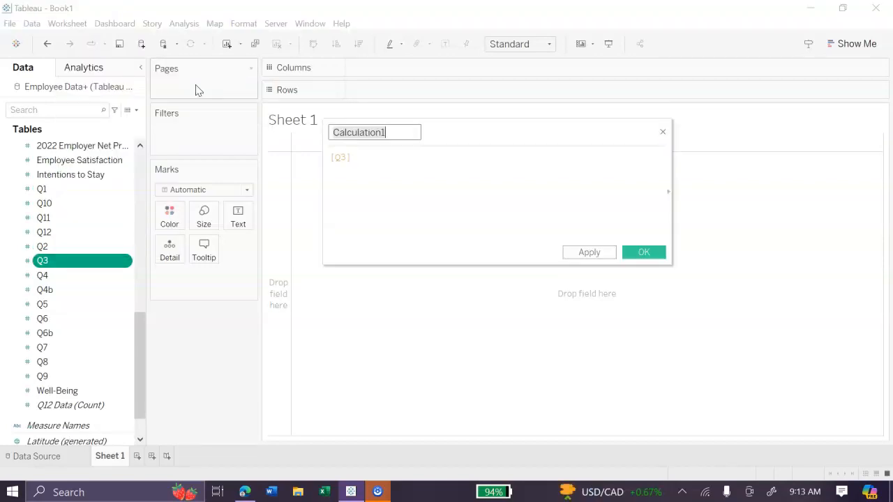
left_click(398, 163)
key("ctrl+a")
type("Q")
key("BackSpace")
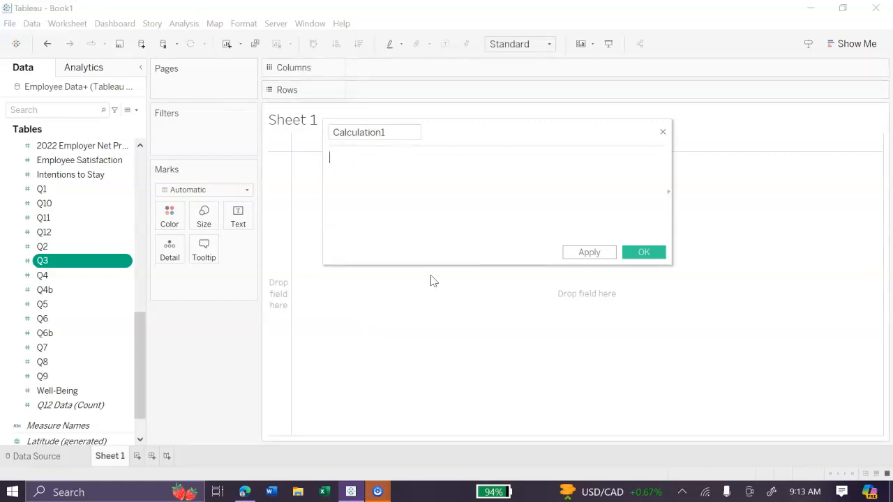
Try the lowercase field reference [q3] as the formula, and clear it
right_click(62, 265)
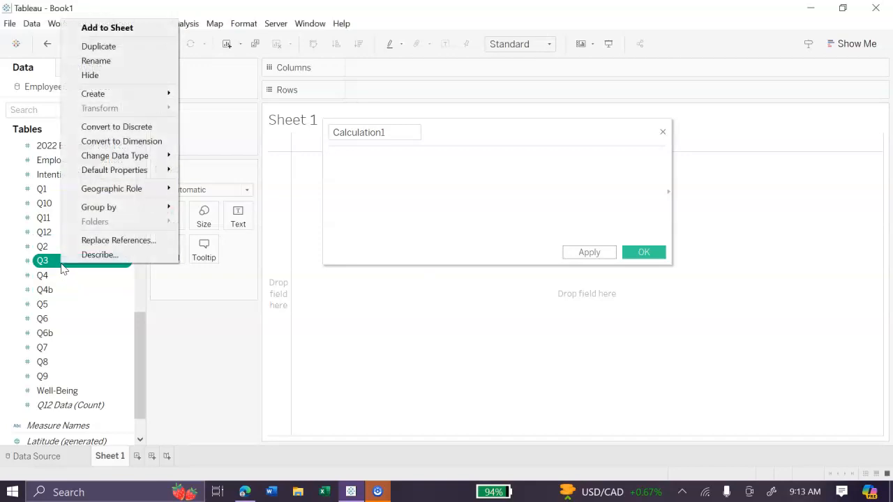
left_click(388, 189)
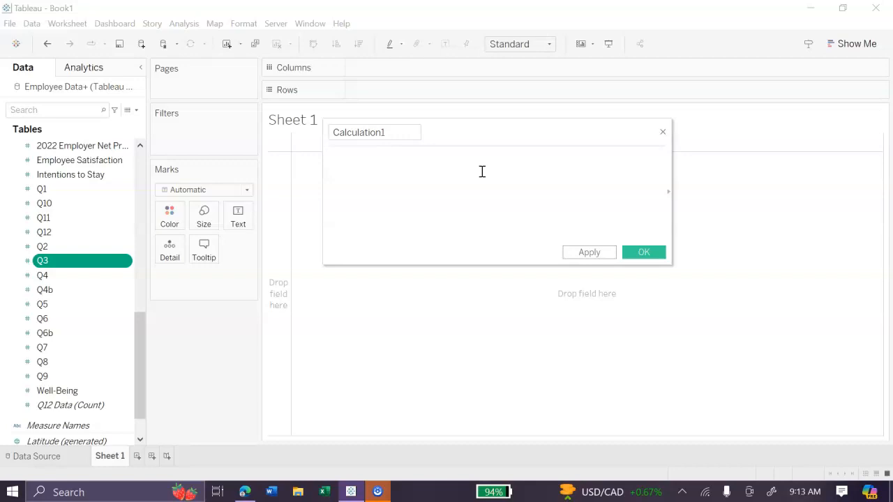
type("[q")
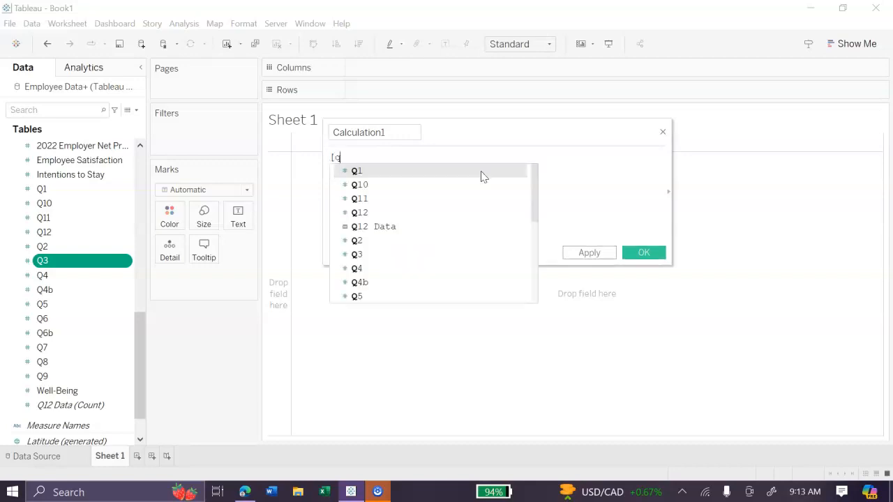
type("3]")
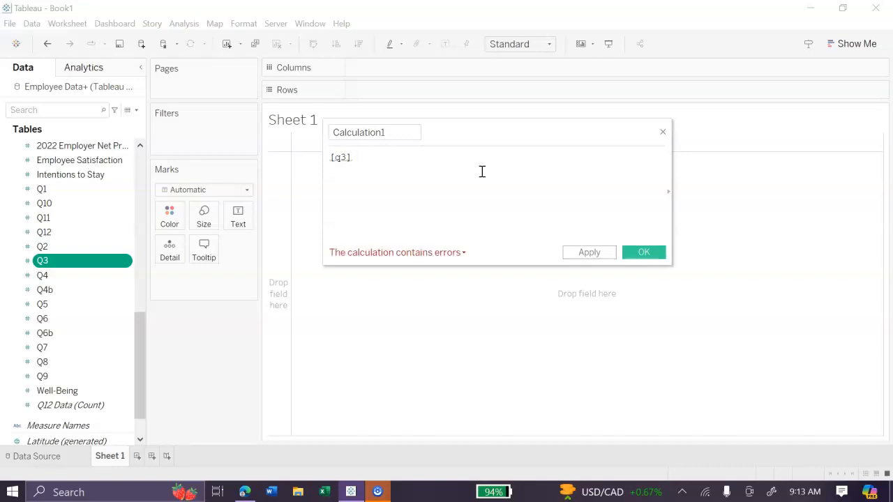
key("ctrl+a")
key("BackSpace")
Try the capitalised field reference [Q3] as the formula, and clear it
type("[Q")
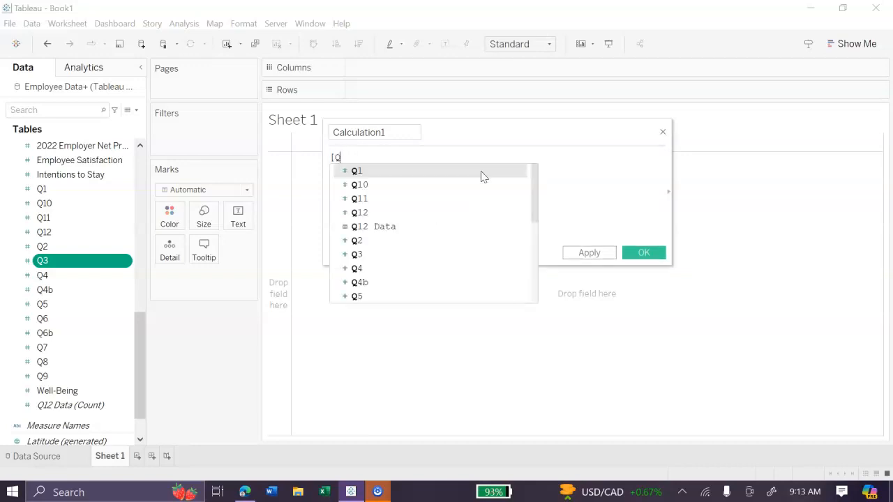
type("3]")
key("BackSpace")
key("BackSpace")
type("]")
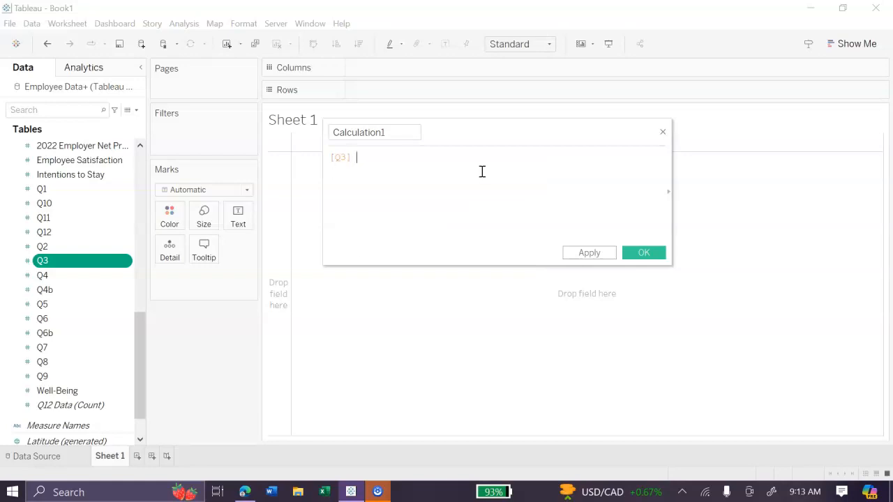
key("BackSpace")
key("BackSpace")
key("BackSpace")
key("BackSpace")
key("BackSpace")
Try the formula [Q3]+[Q4] by inserting both measures from the field list, and clear it
left_click_drag(66, 263, 386, 222)
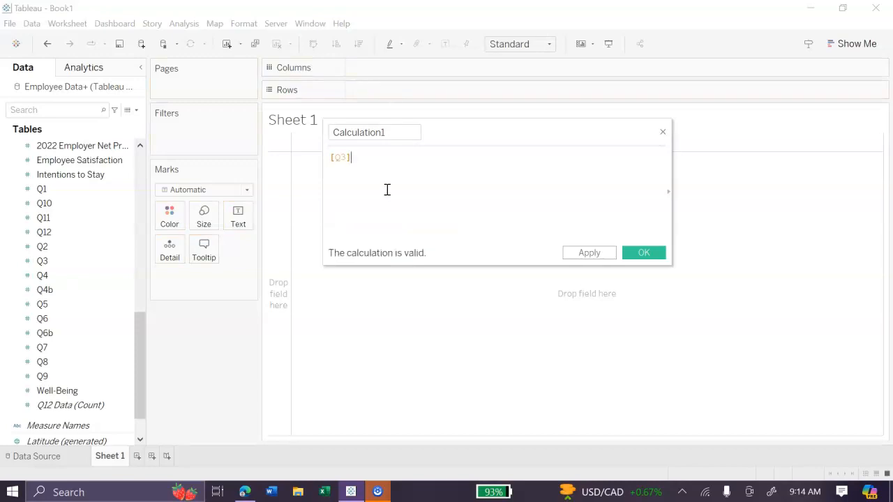
type("+")
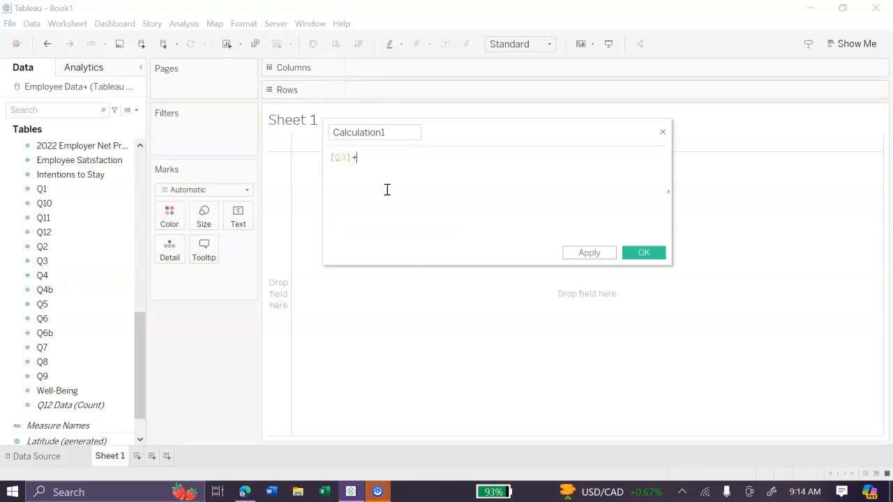
left_click_drag(59, 278, 412, 163)
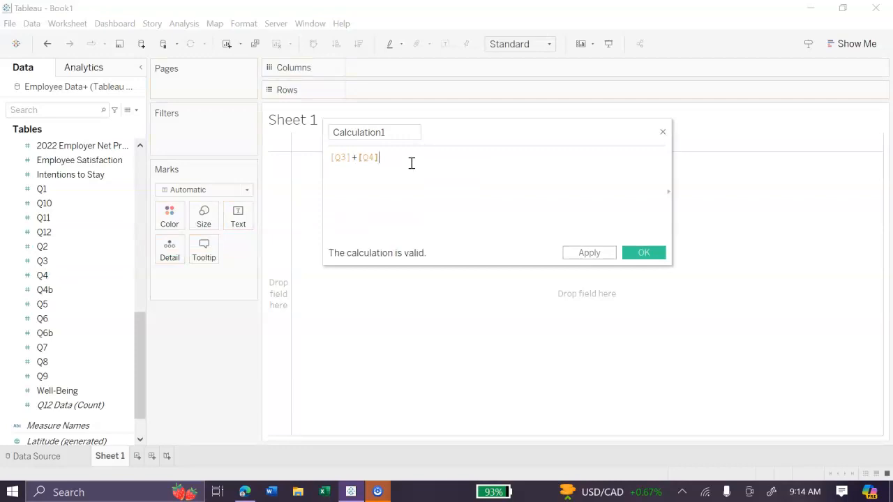
key("BackSpace")
key("BackSpace")
key("BackSpace")
key("BackSpace")
key("BackSpace")
key("BackSpace")
key("BackSpace")
key("BackSpace")
key("BackSpace")
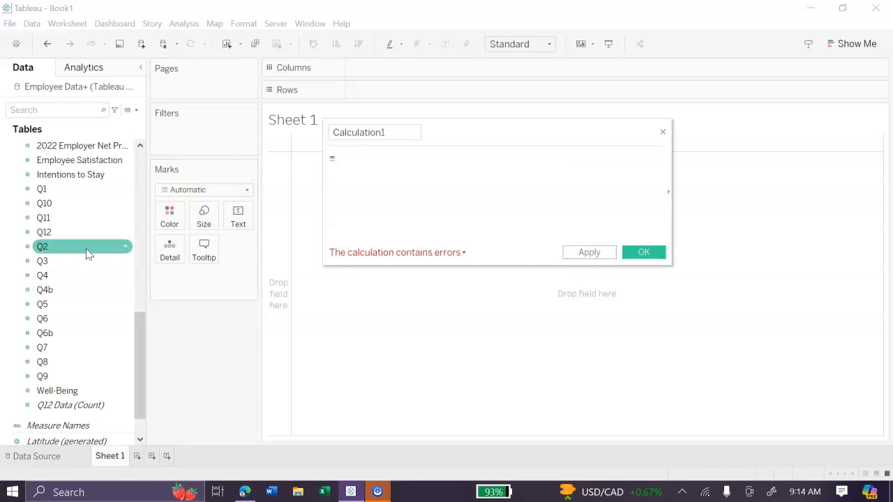
Try starting the formula with an equals sign, as =[Q3], and clear it
left_click_drag(42, 260, 382, 175)
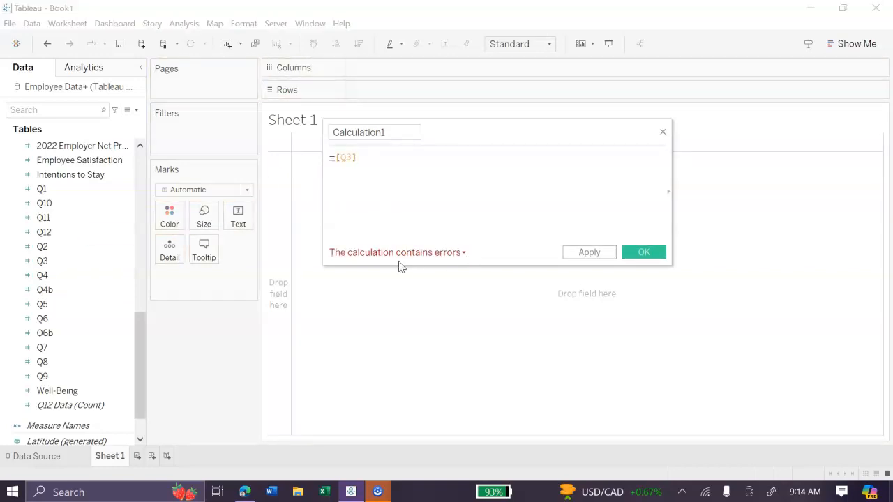
key("BackSpace")
key("BackSpace")
key("BackSpace")
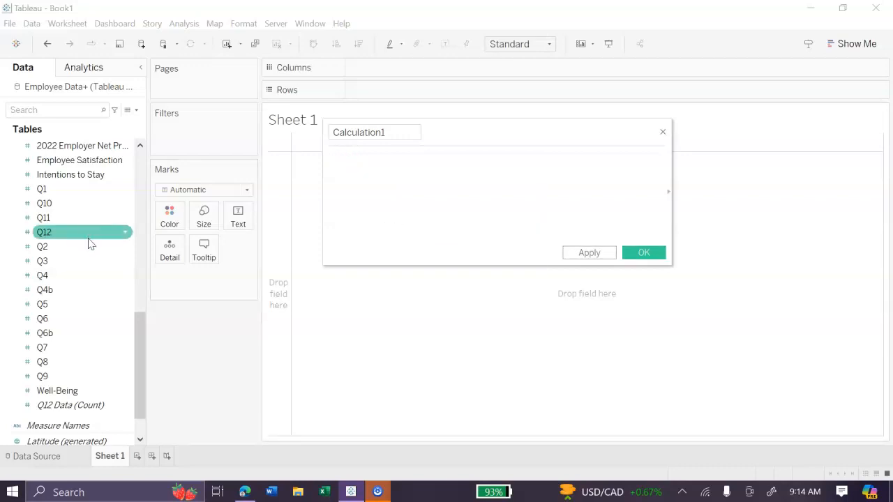
Build the formula ([Q3]+[Q4]+[Q6])/3 by inserting the three question measures
left_click_drag(88, 263, 394, 185)
type("([Q3")
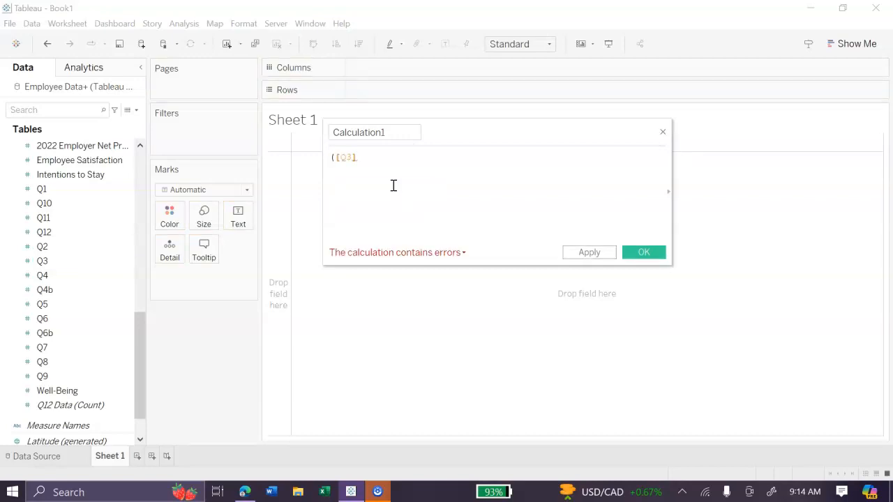
left_click(128, 252)
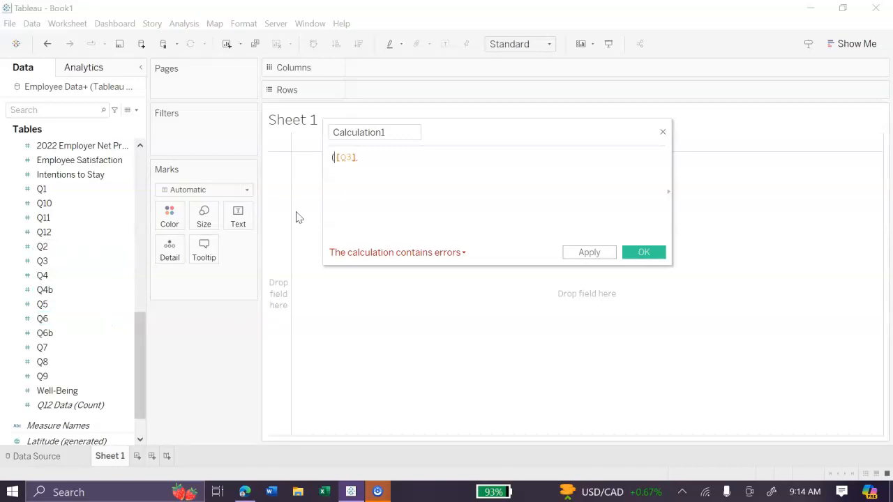
type("+")
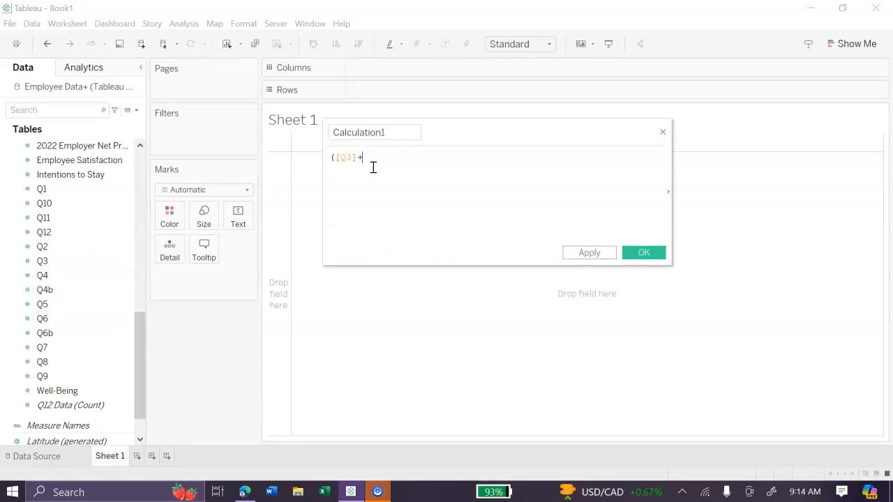
left_click_drag(46, 276, 391, 185)
left_click(86, 318)
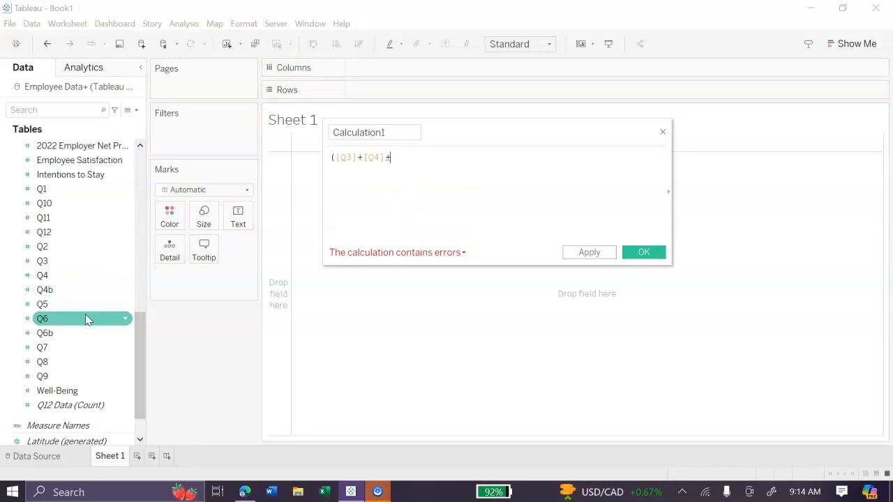
left_click_drag(87, 325, 470, 161)
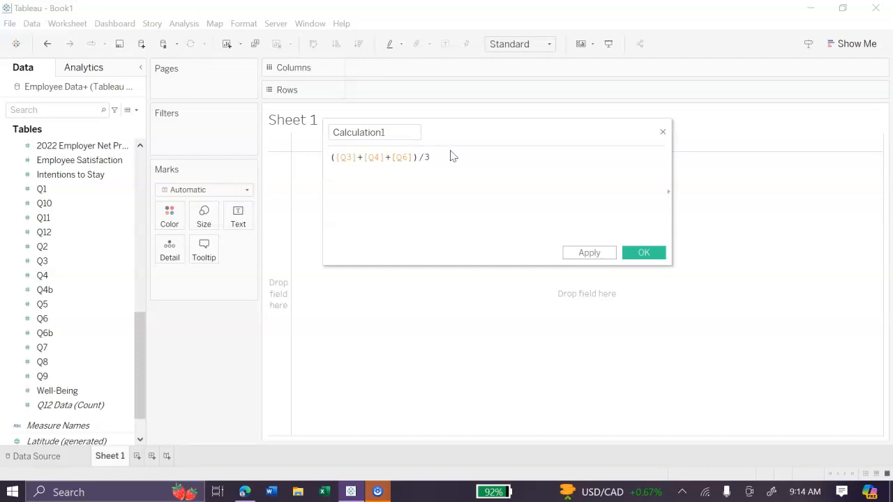
Name the calculated field Inclusiveness and save it
left_click_drag(413, 133, 329, 140)
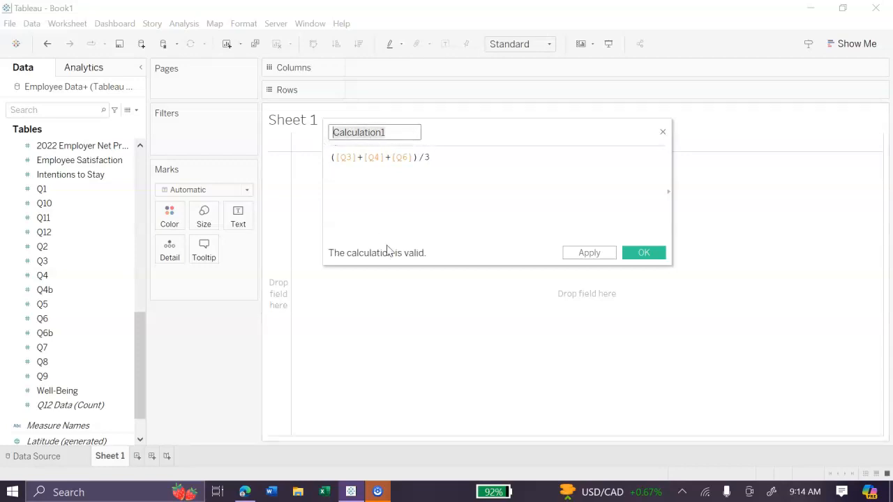
left_click(419, 184)
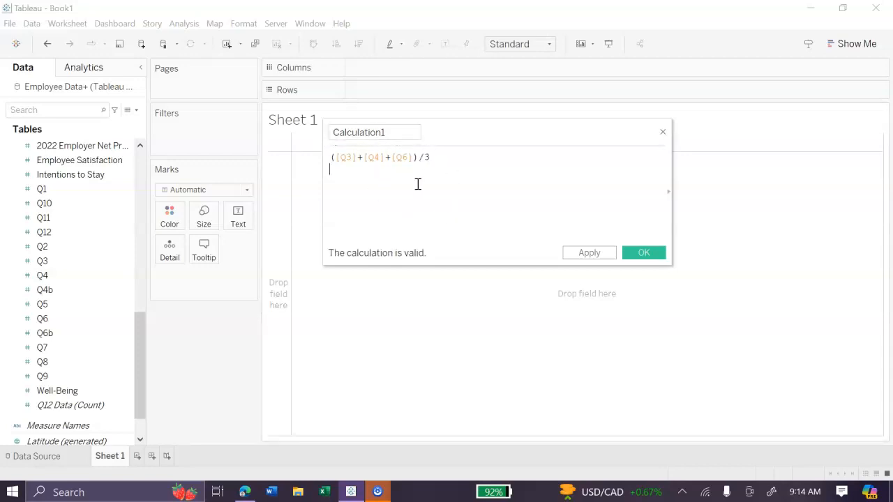
left_click(388, 138)
left_click_drag(393, 133, 312, 137)
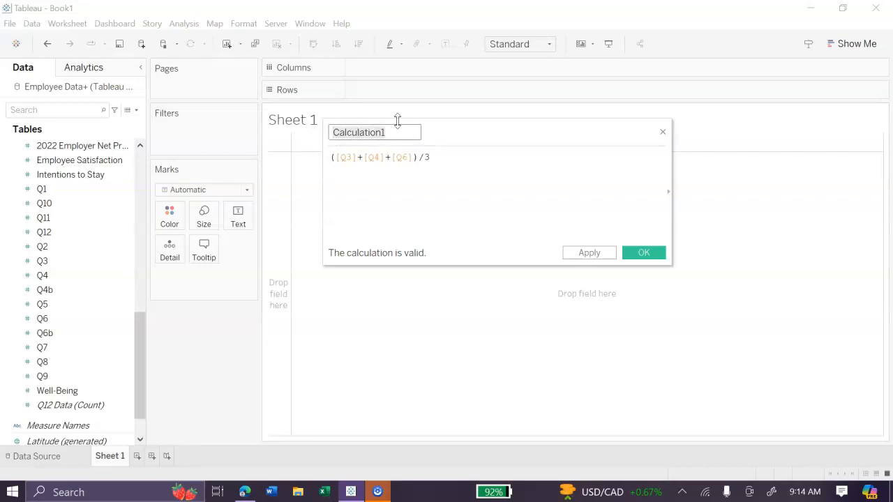
left_click_drag(440, 131, 448, 156)
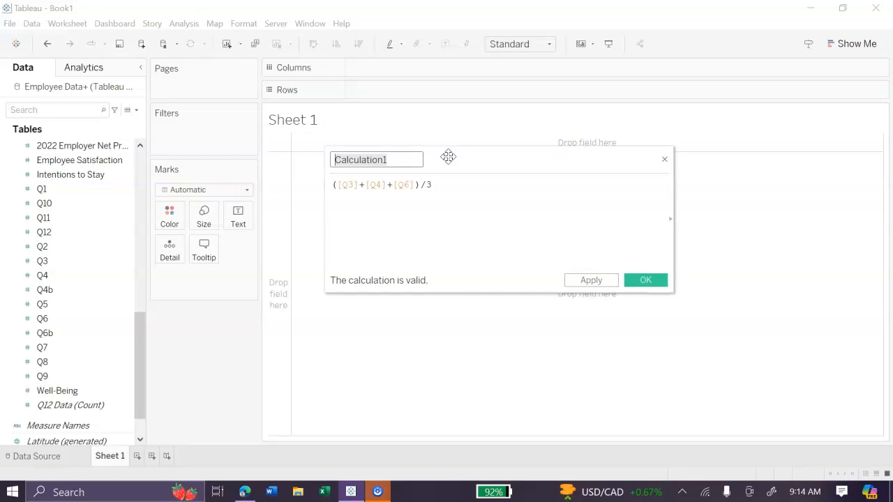
key("BackSpace")
type("Inclsu")
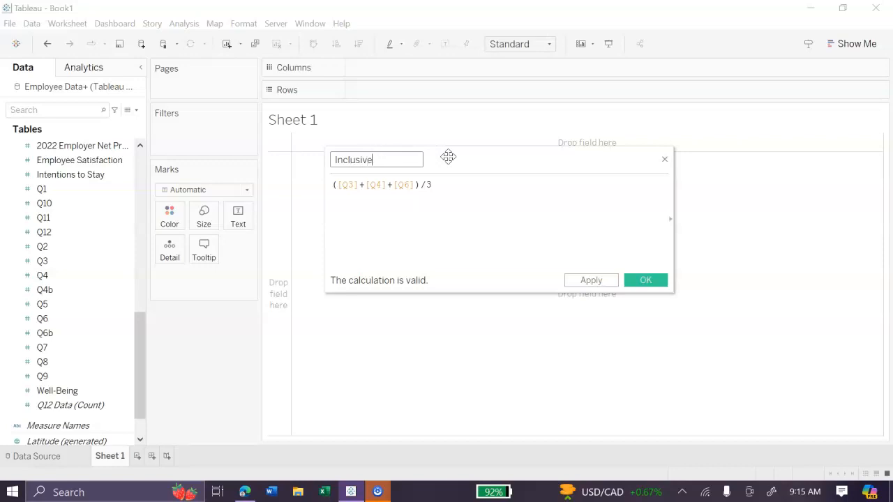
left_click(446, 185)
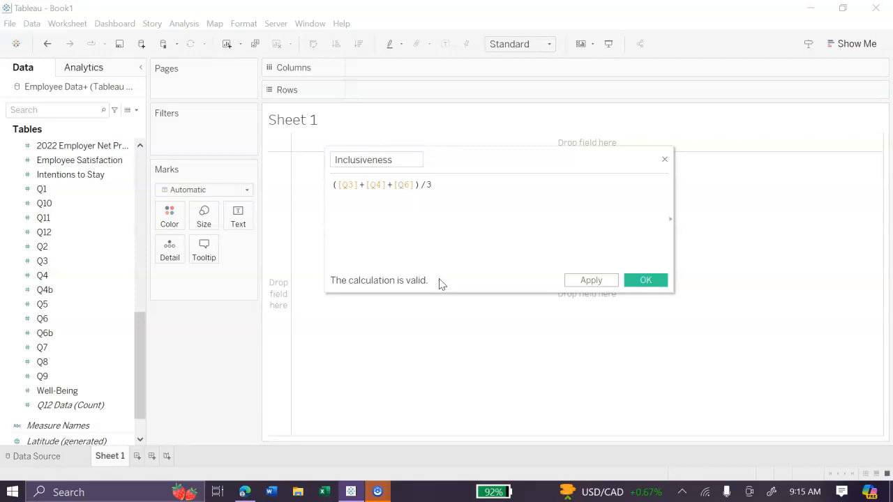
left_click(606, 279)
left_click(647, 282)
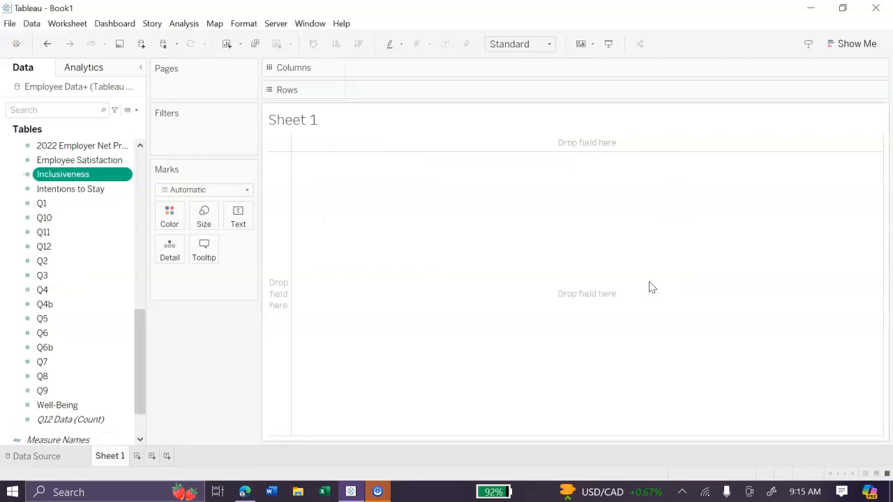
Look through both tables' fields and locate the Inclusiveness measure under Q12 Data
scroll(64, 212, "up", 3)
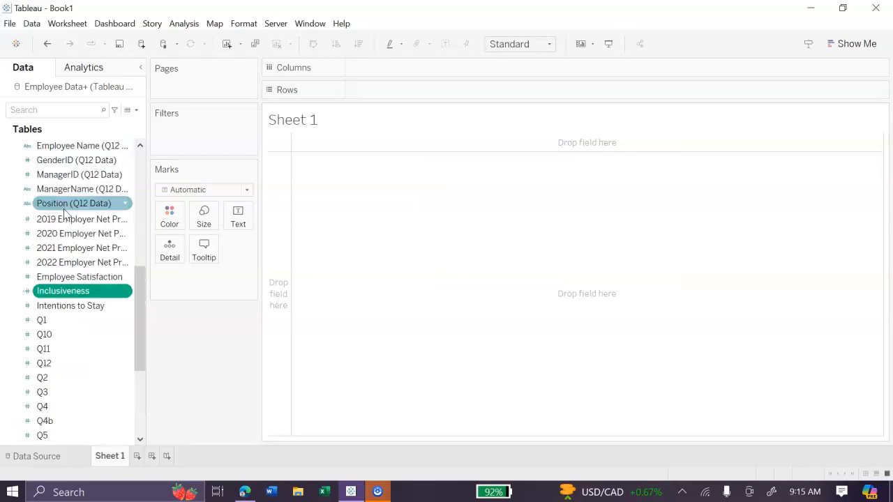
scroll(64, 213, "down", 5)
scroll(70, 311, "up", 12)
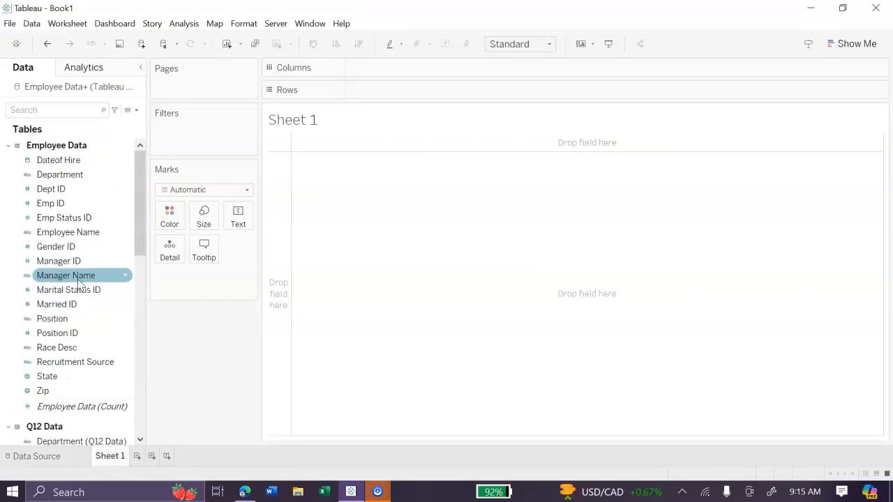
scroll(78, 279, "down", 10)
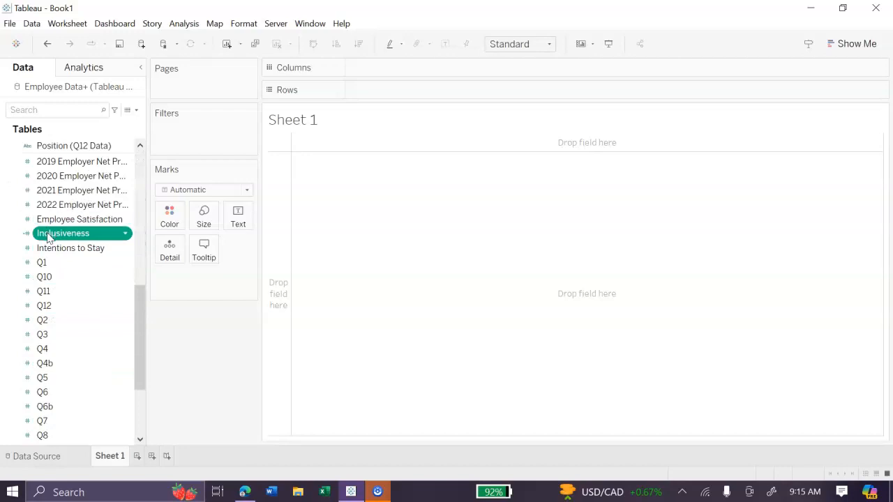